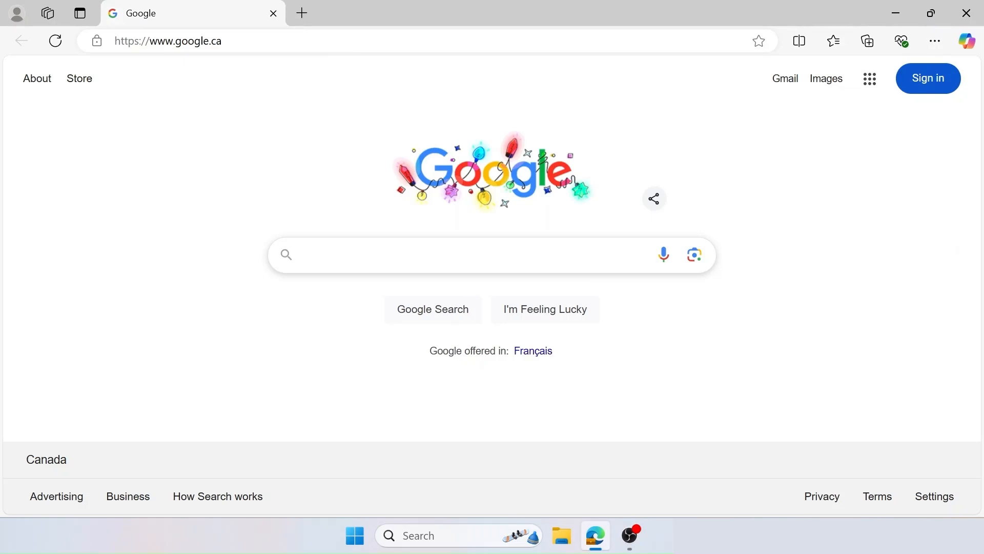
key("ctrl+l")
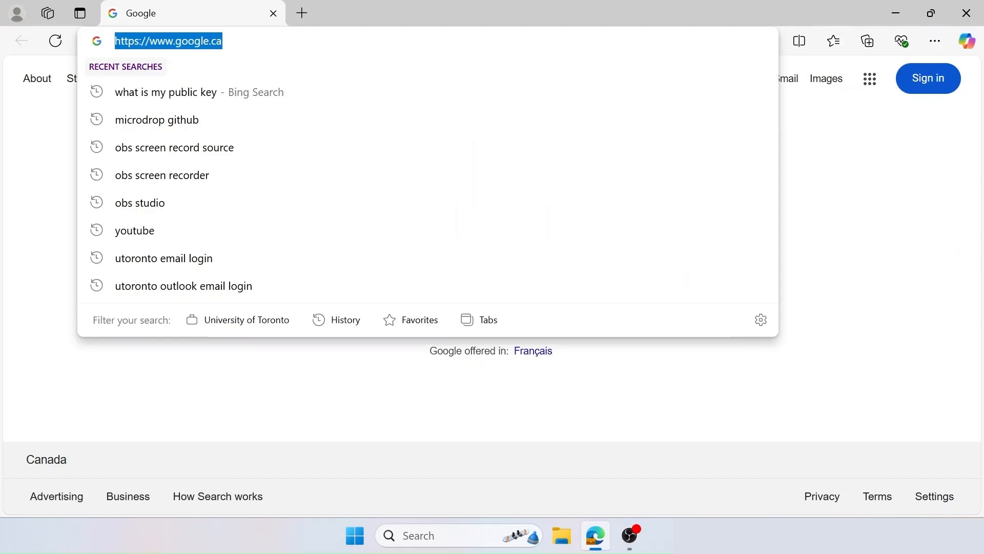
type("https://github.com/sci-bots/microdrop-exe/releases/latest")
key("Return")
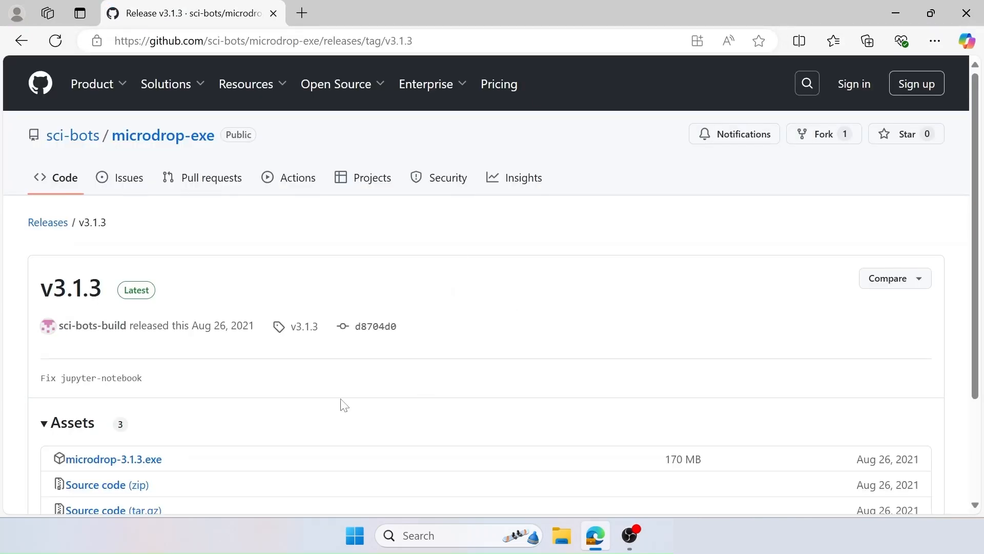
left_click(107, 461)
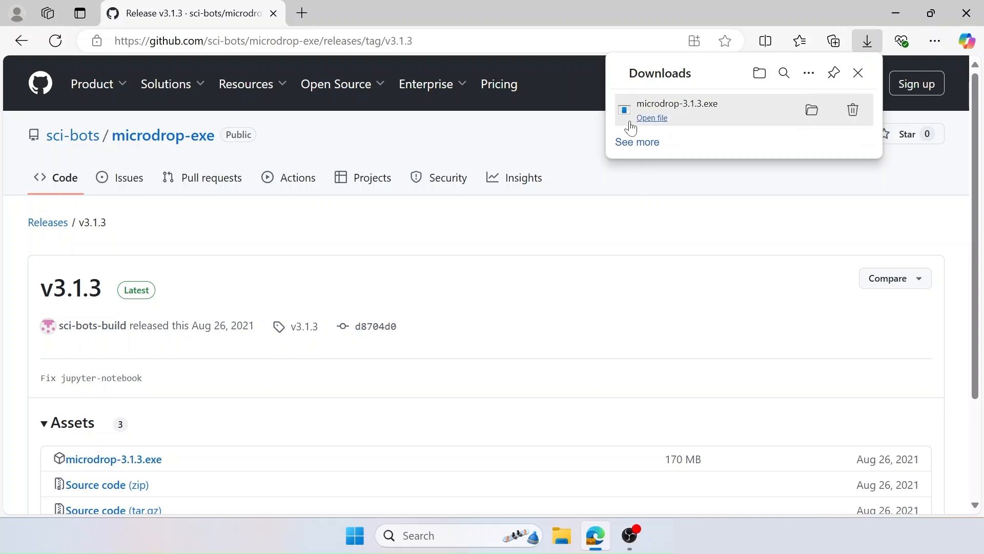
left_click(650, 122)
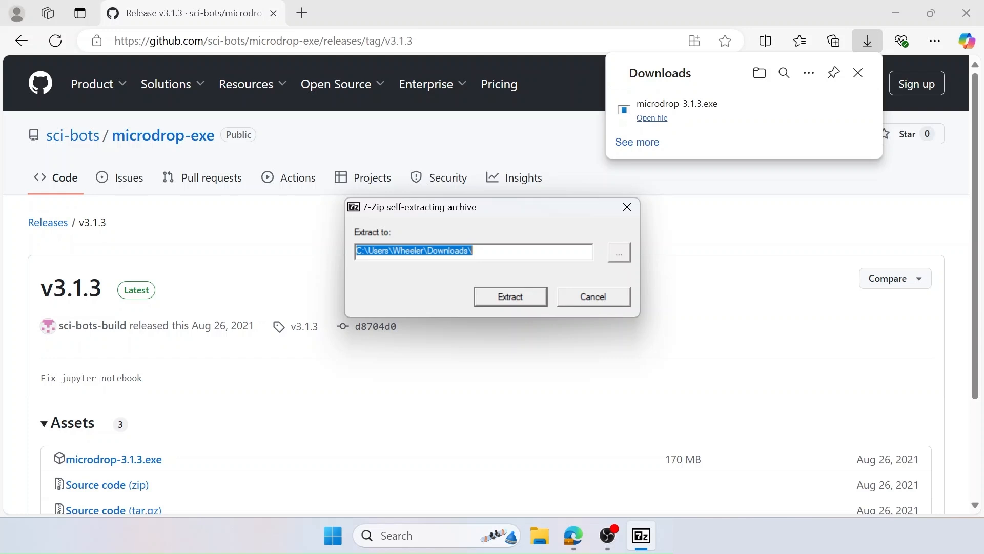
left_click(501, 291)
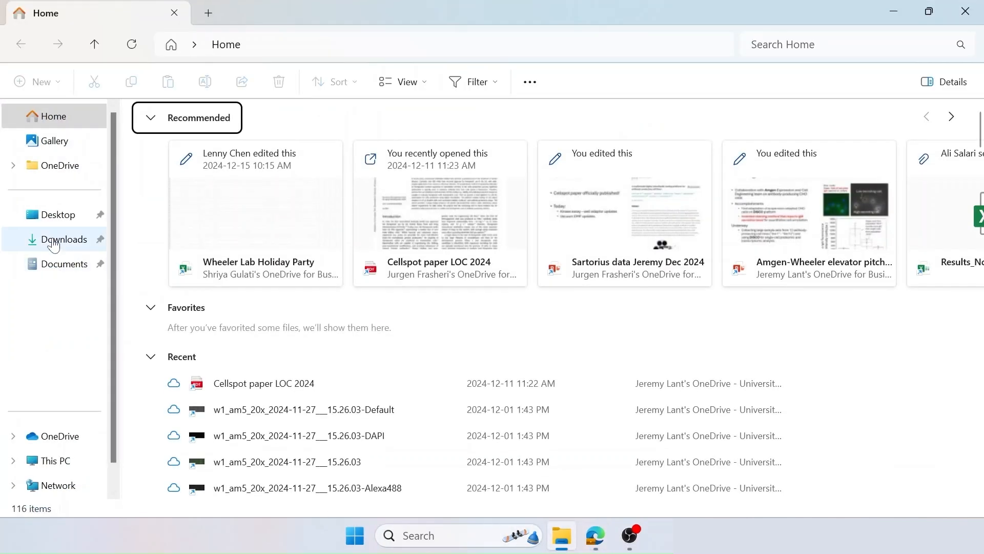
- Launch the MicroDrop application from the extracted microdrop-3.1.3 folder in Downloads
left_click(55, 245)
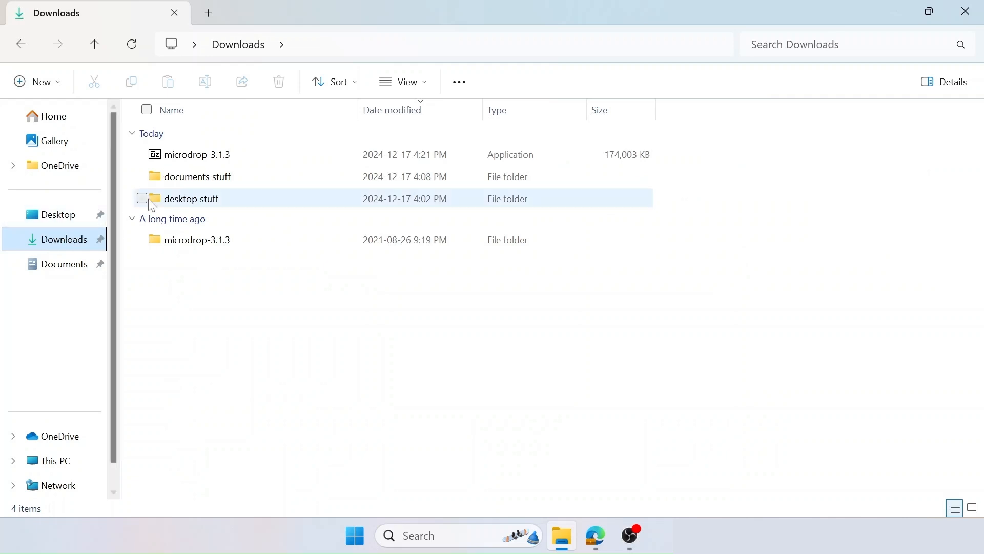
left_click(216, 244)
double_click(215, 244)
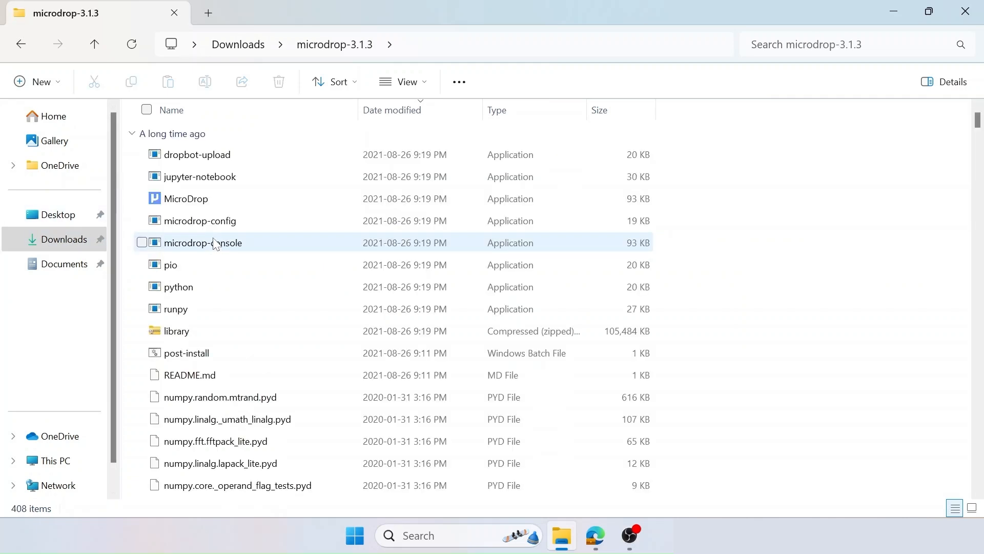
left_click(239, 204)
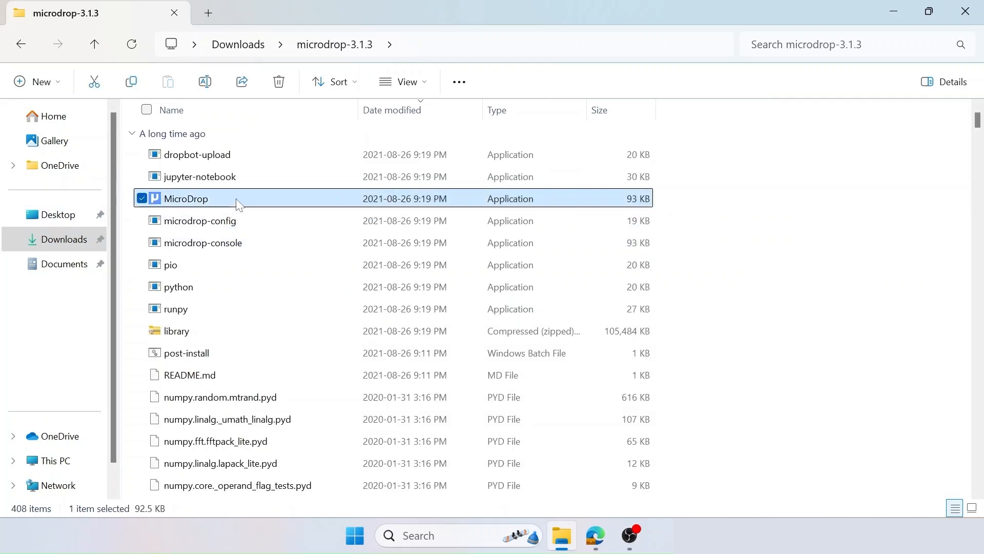
double_click(239, 203)
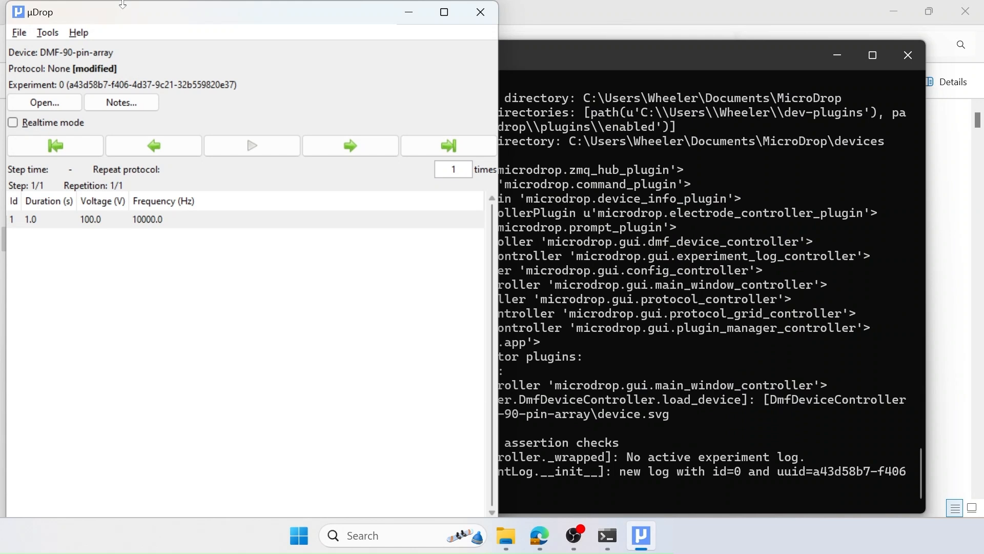
- Enable user_prompt_plugin, droplet_planning_plugin, dropbot_plugin, dmf_device_ui_plugin and step_label_plugin in the plugin manager
left_click(19, 34)
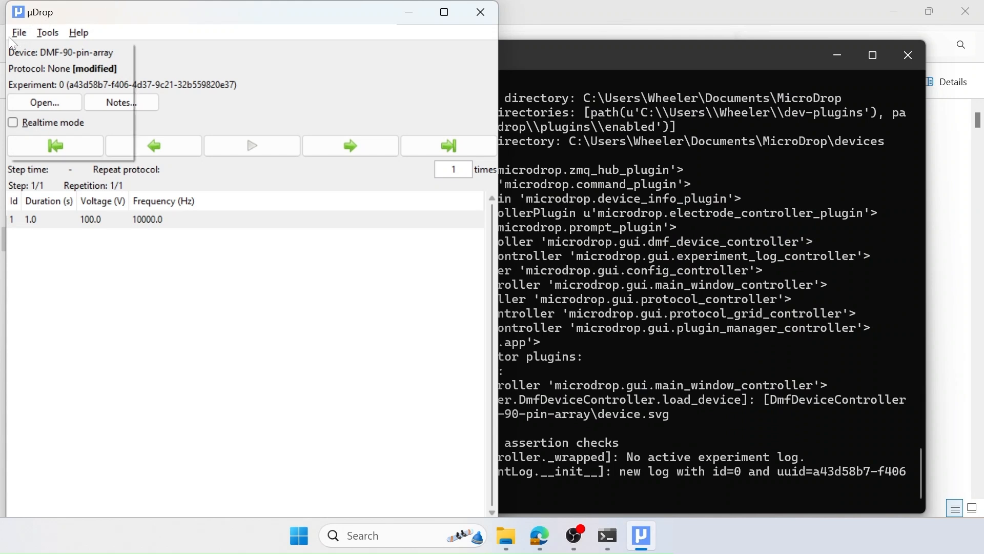
left_click(72, 124)
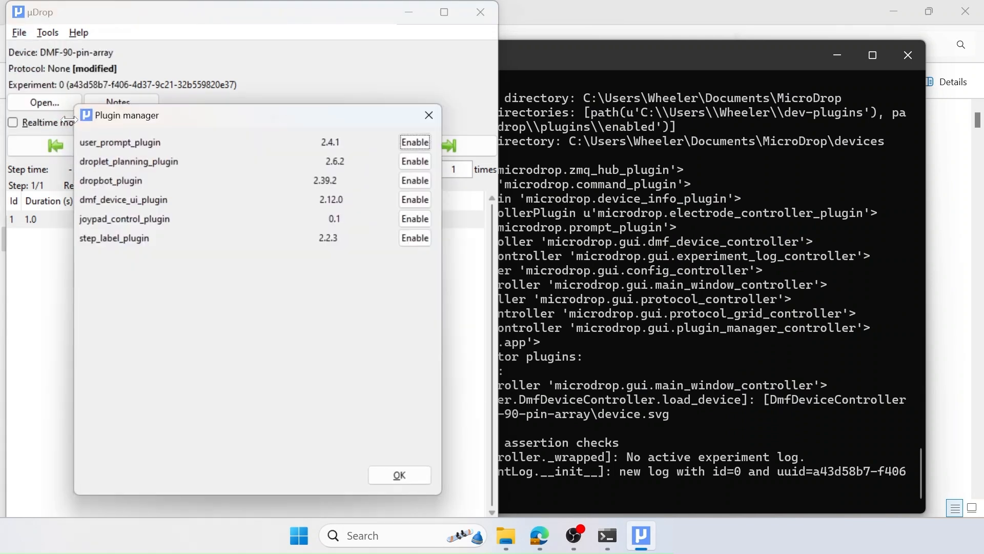
left_click(427, 146)
left_click(416, 162)
left_click(412, 183)
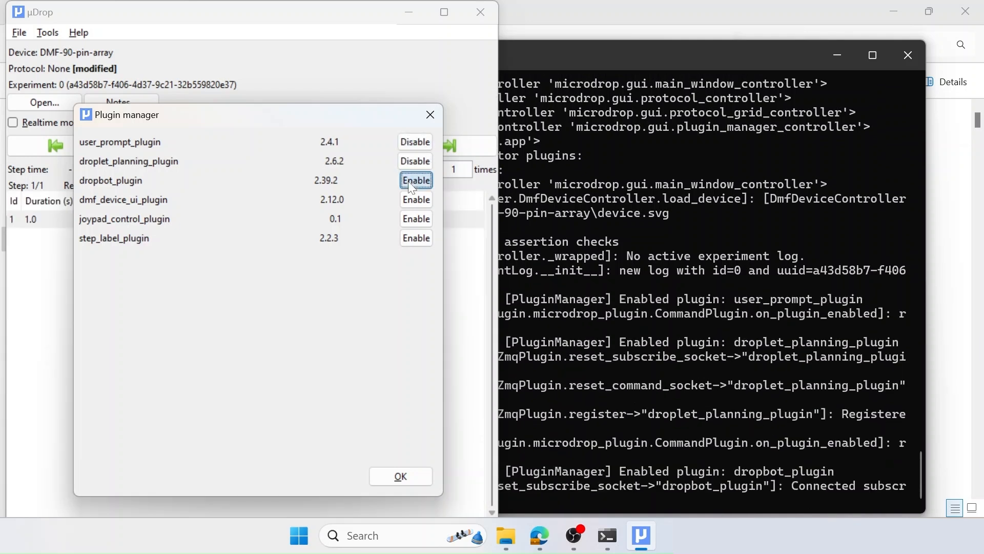
left_click(410, 202)
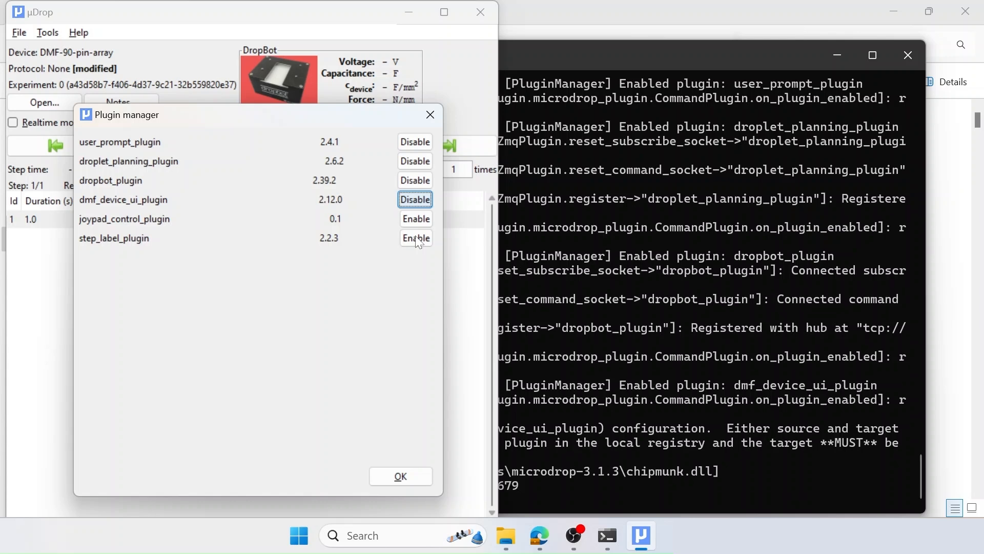
left_click(417, 239)
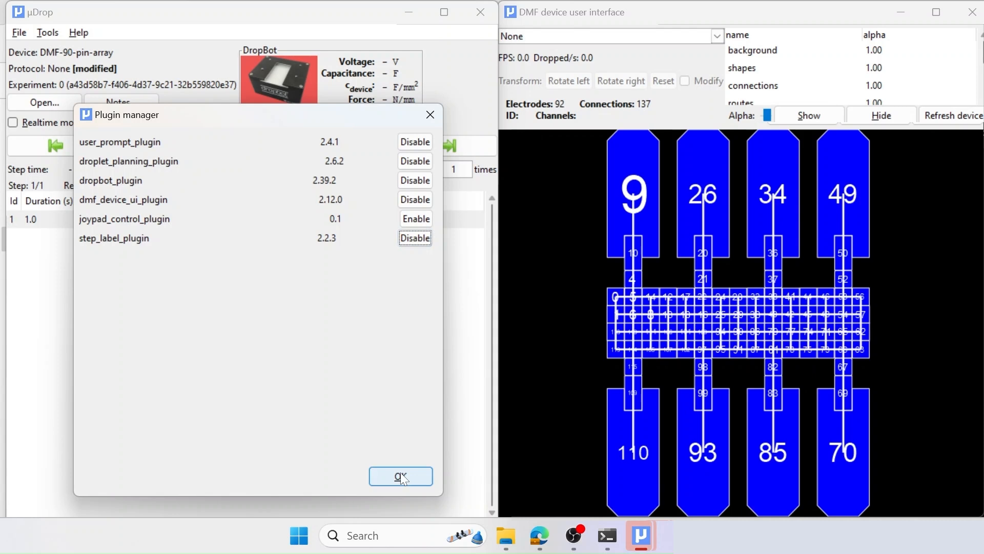
left_click(401, 476)
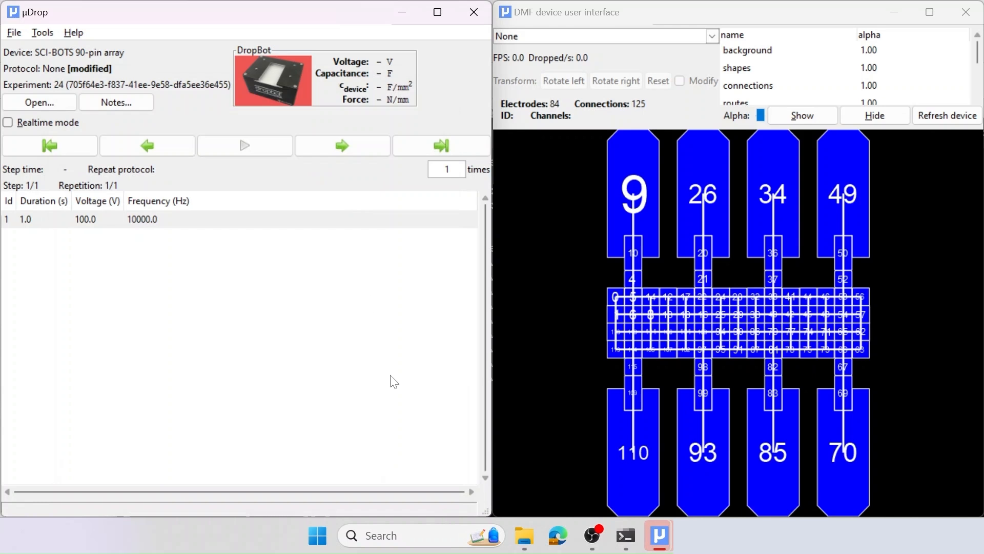
- Add the Repeat Duration S, Route Repeats, Trail Length, Label, Message, Volume Threshold and Video Enabled fields to the protocol step table
right_click(122, 205)
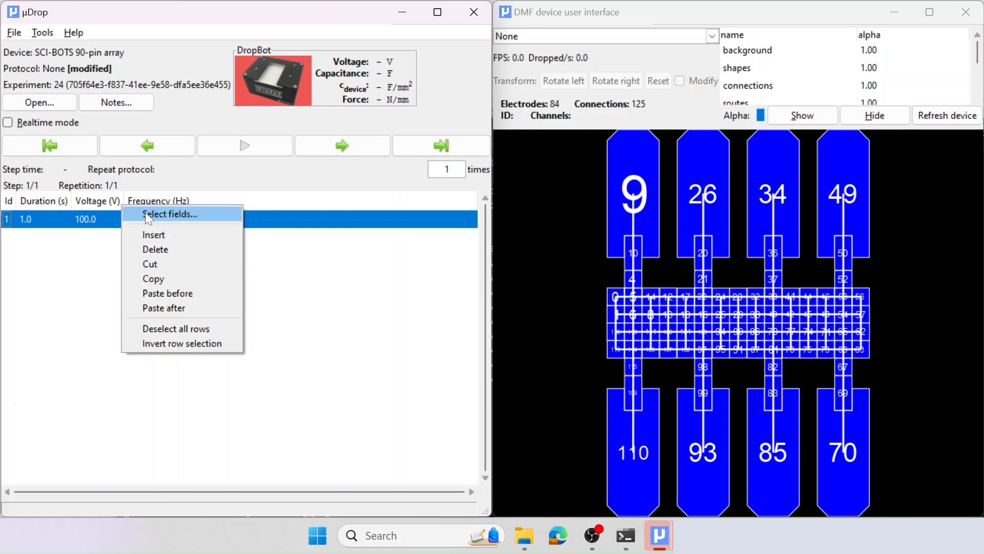
left_click(146, 212)
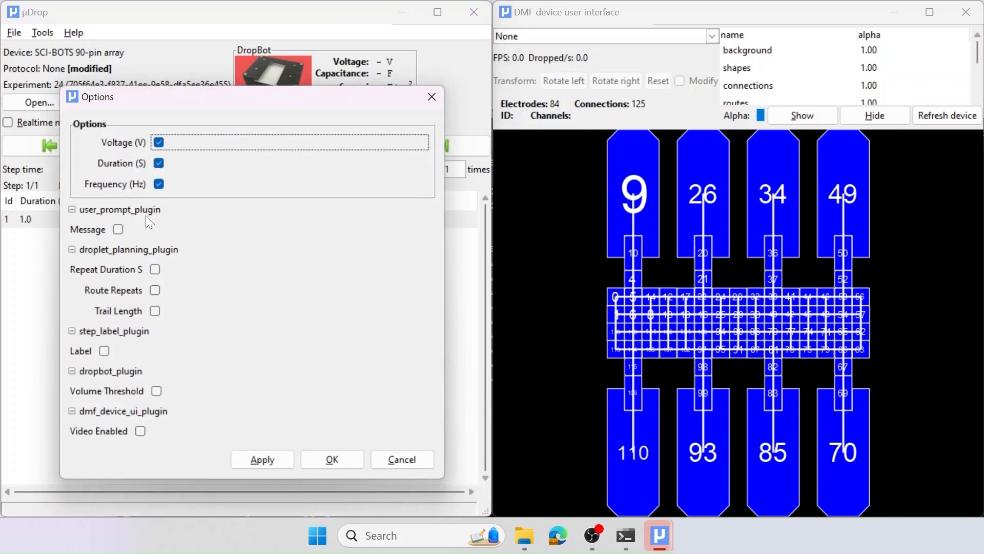
left_click(155, 263)
left_click(155, 290)
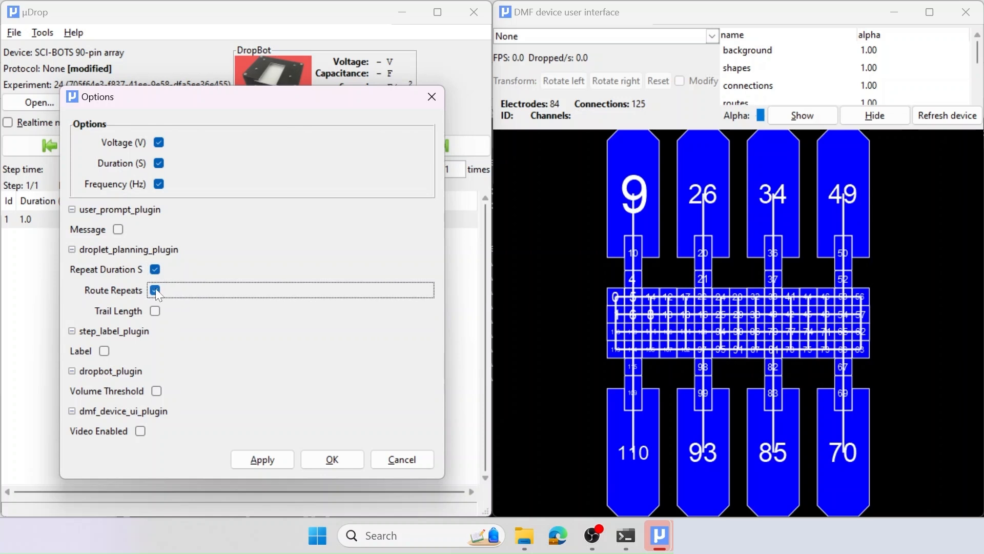
left_click(153, 313)
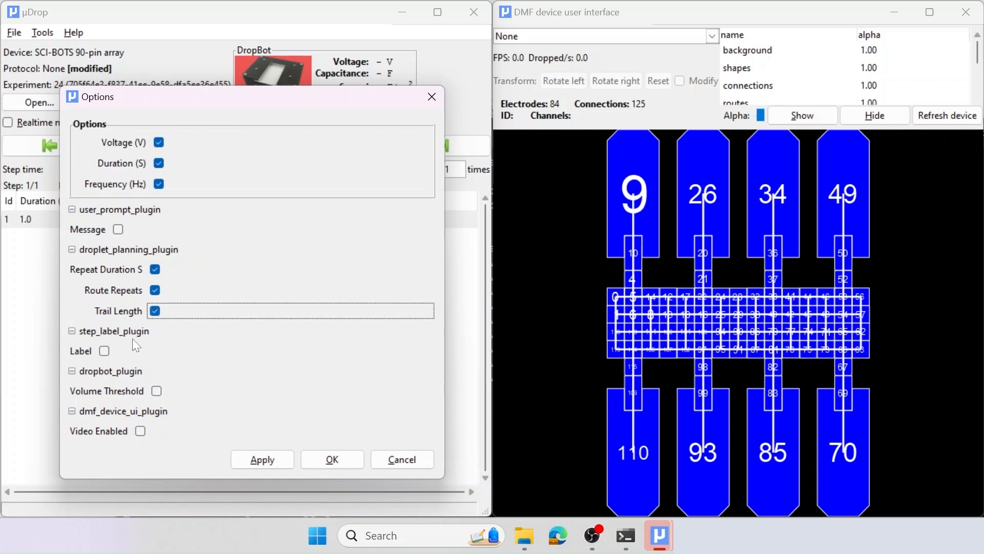
left_click(105, 350)
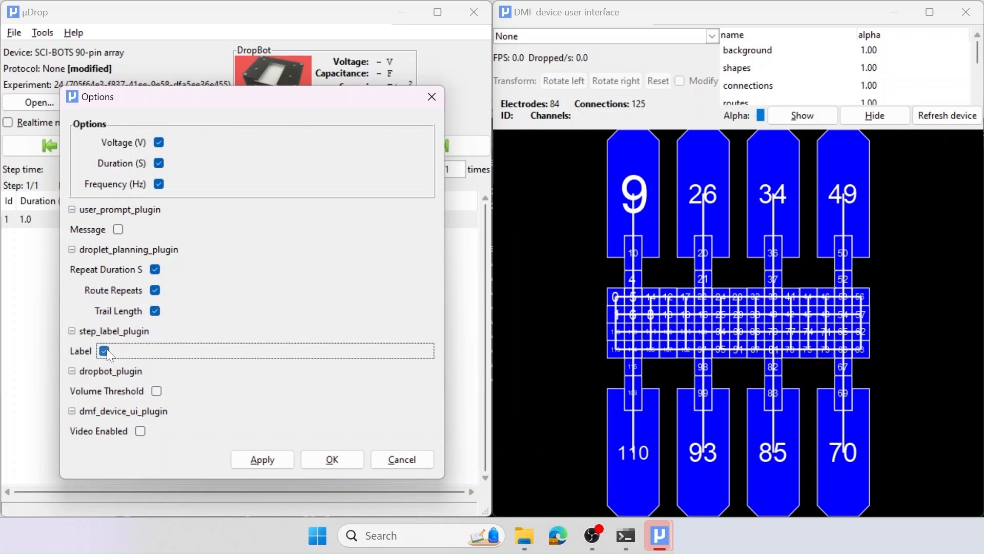
left_click(117, 227)
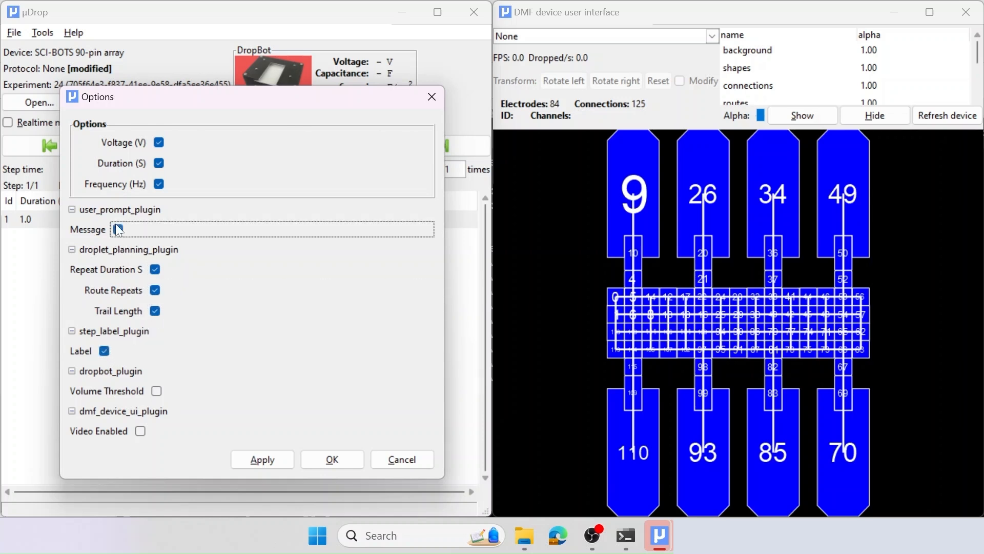
left_click(157, 391)
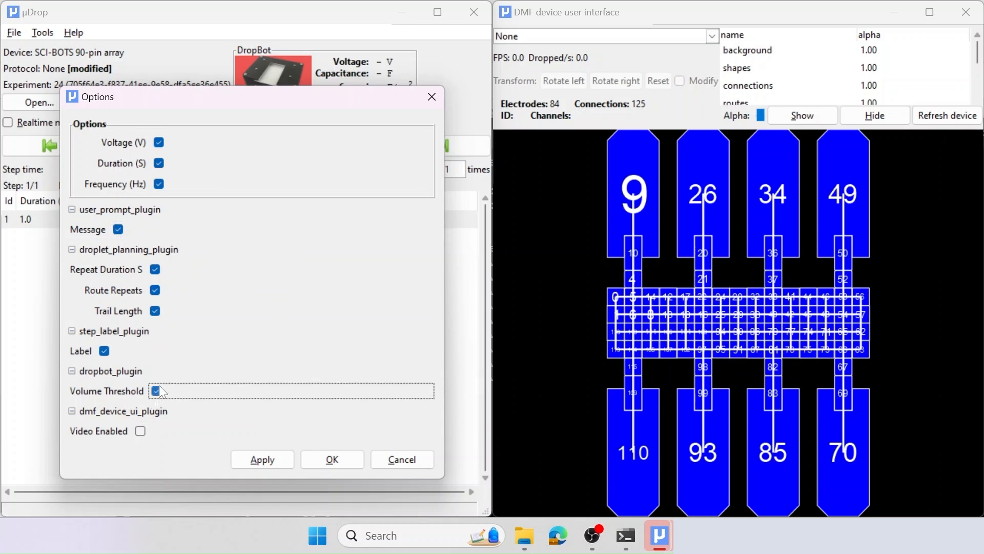
left_click(139, 430)
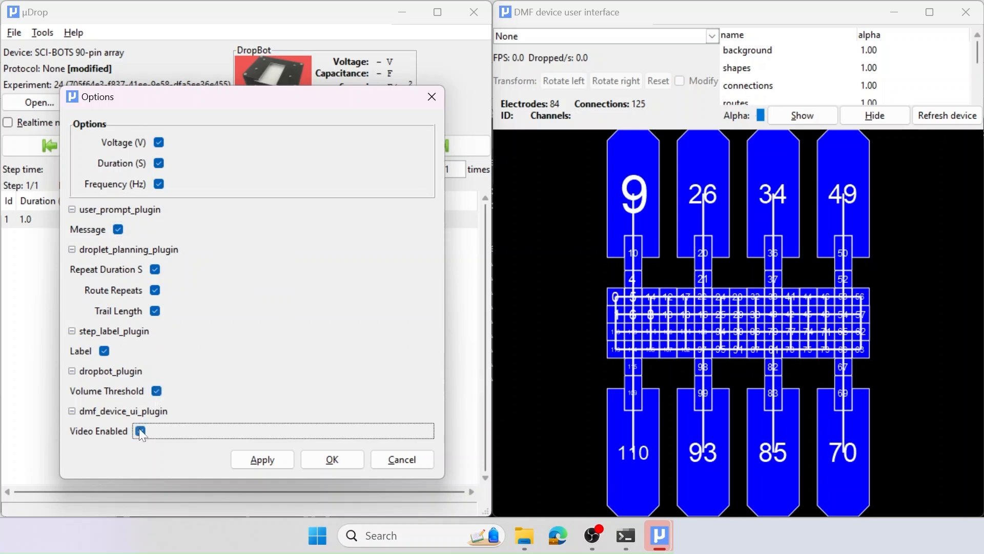
left_click(257, 453)
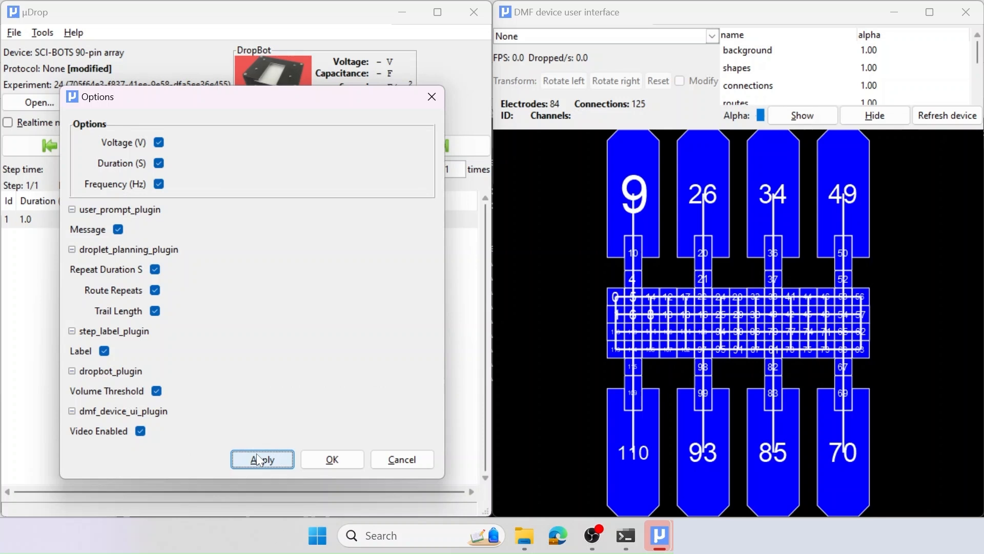
left_click(331, 460)
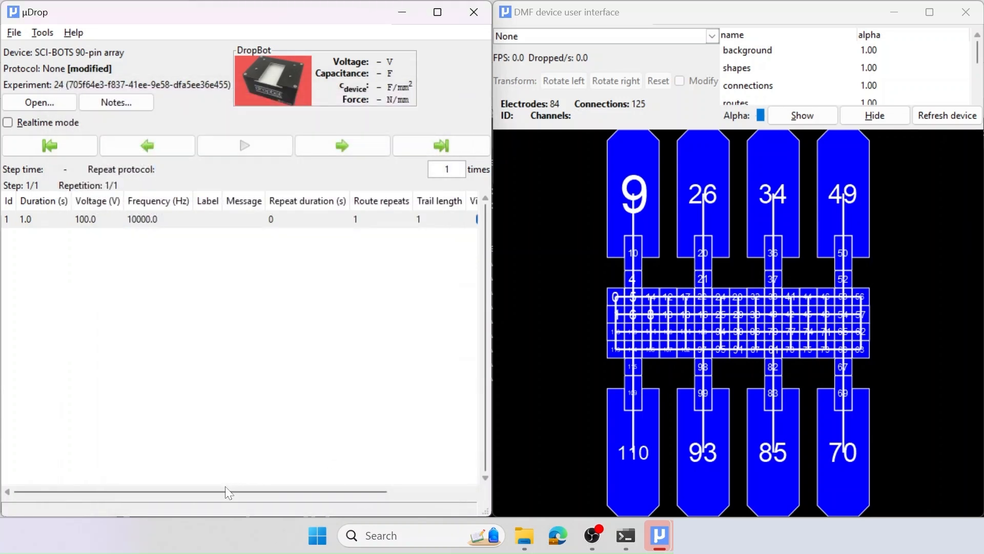
left_click_drag(222, 490, 143, 479)
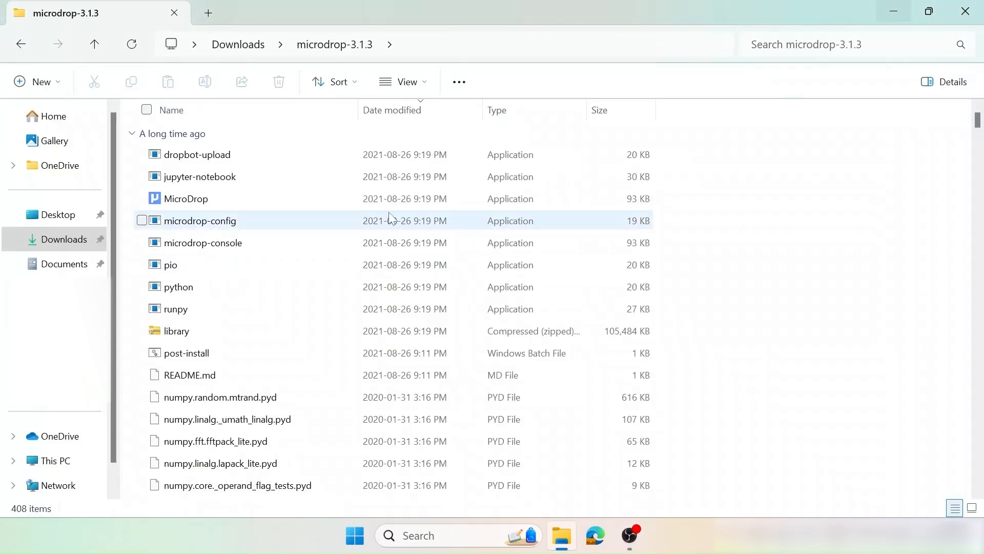
- Create a shortcut to the MicroDrop application inside the microdrop-3.1.3 folder and select the new shortcut
left_click(271, 202)
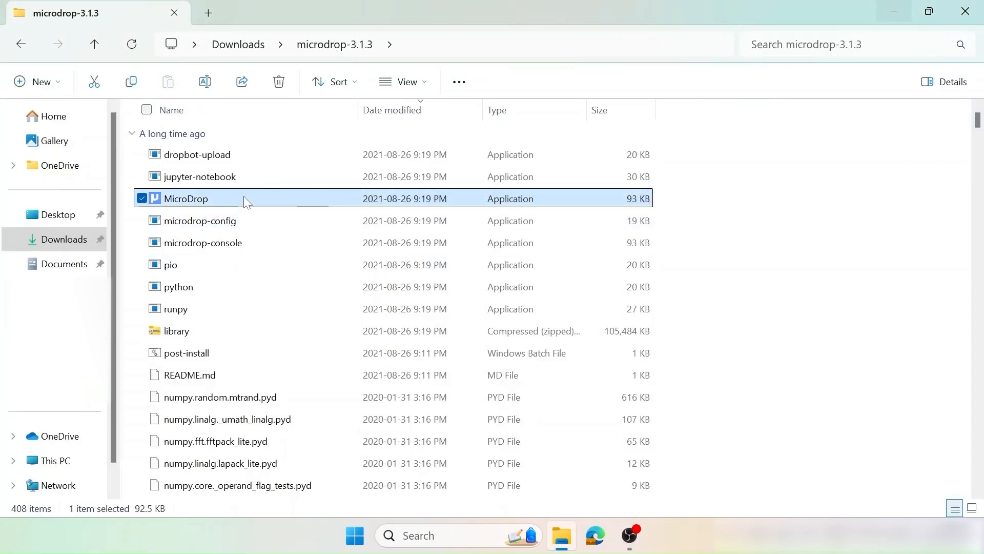
right_click(244, 197)
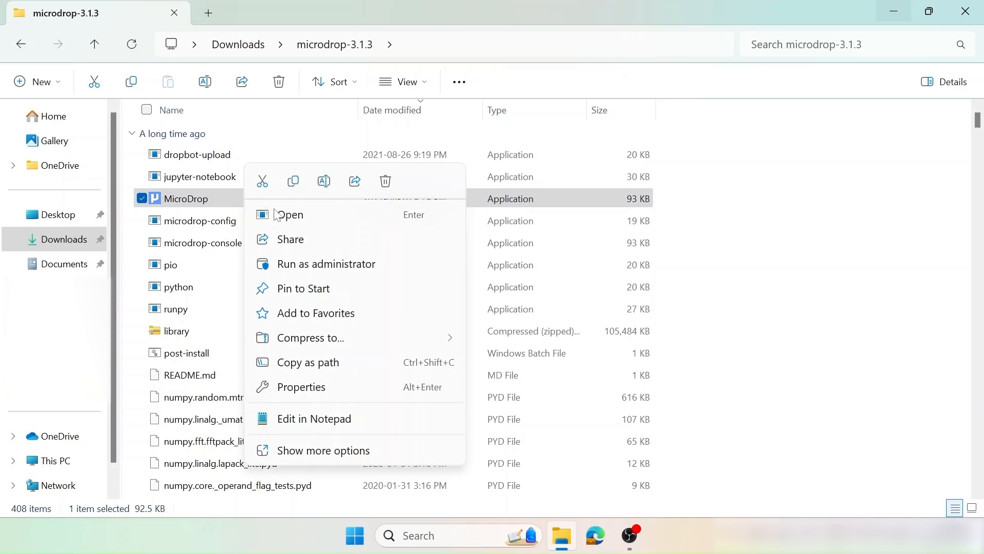
left_click(310, 451)
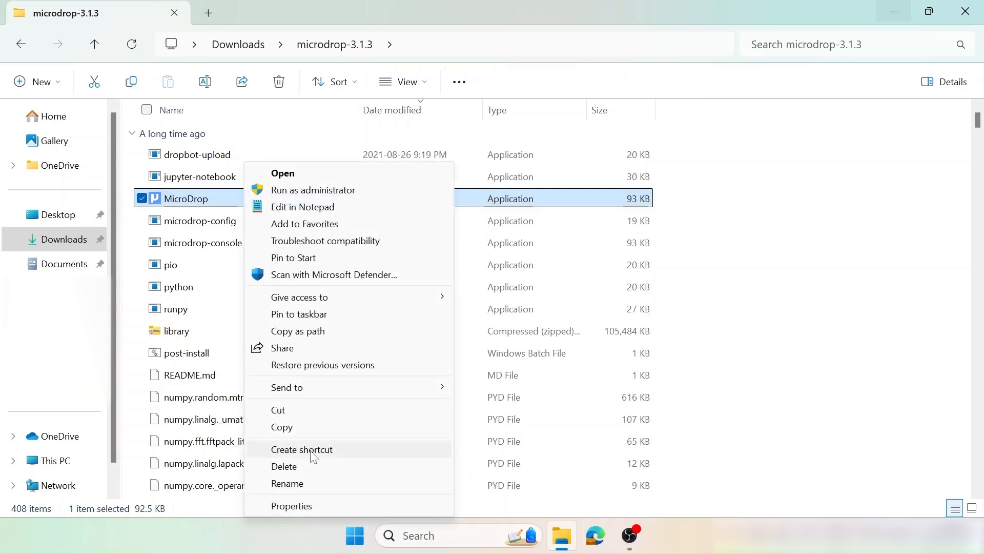
left_click(308, 450)
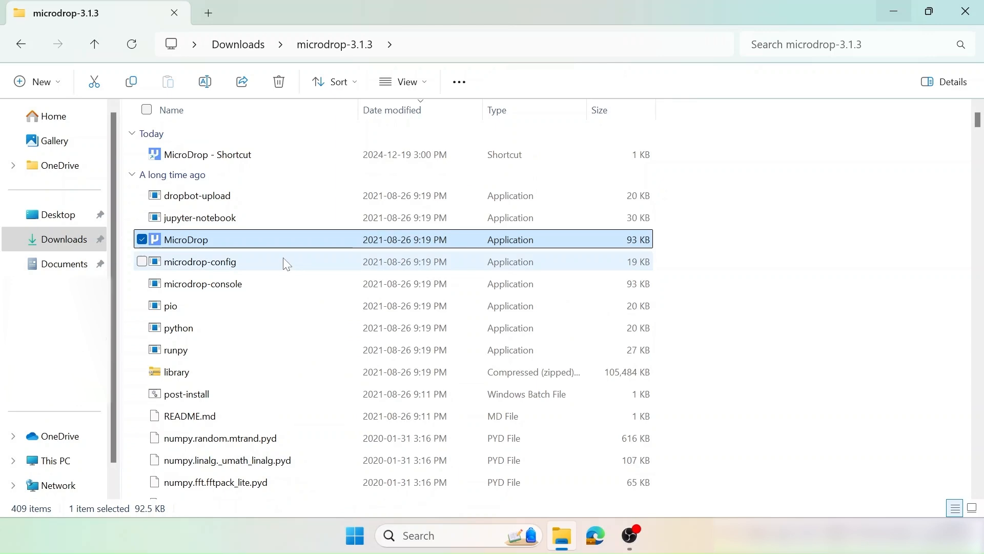
left_click(244, 160)
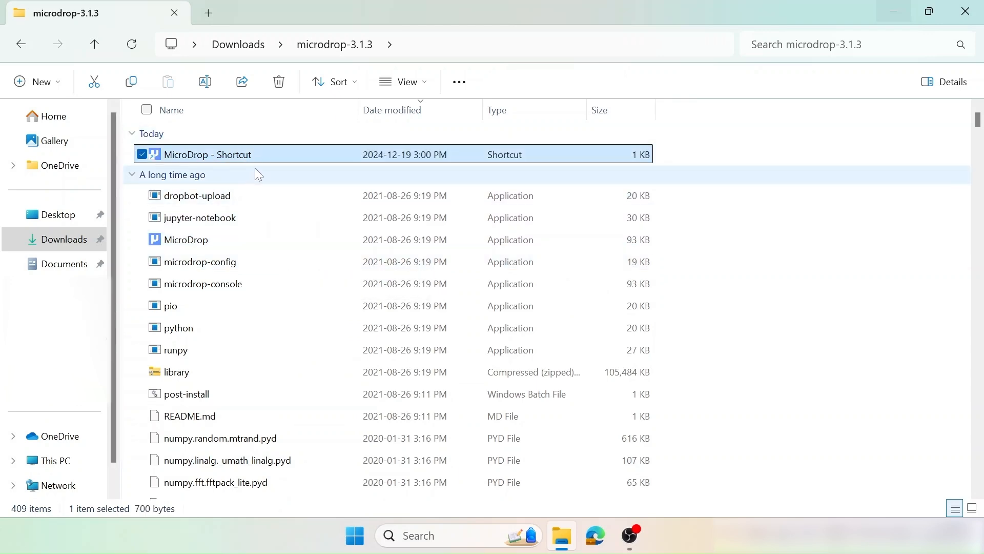